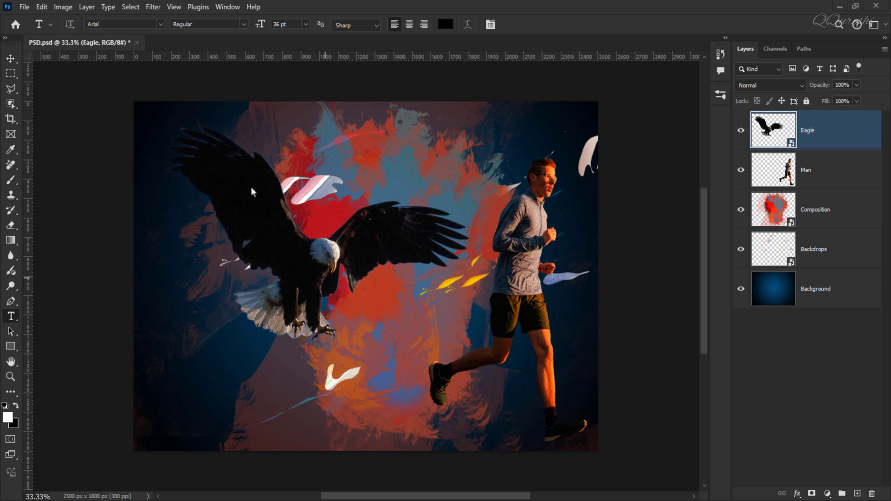
- Save the eagle and runner composite as a PSD in F:\TESTS, accepting the compatibility options
click(24, 7)
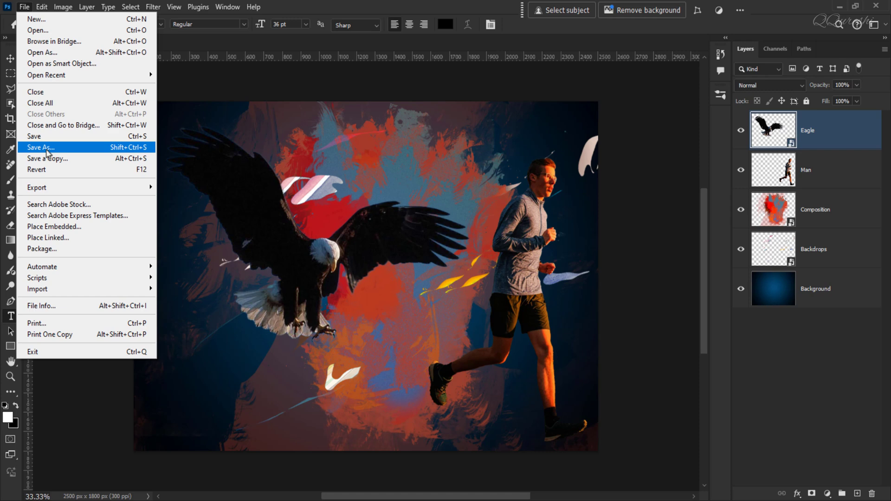
click(47, 148)
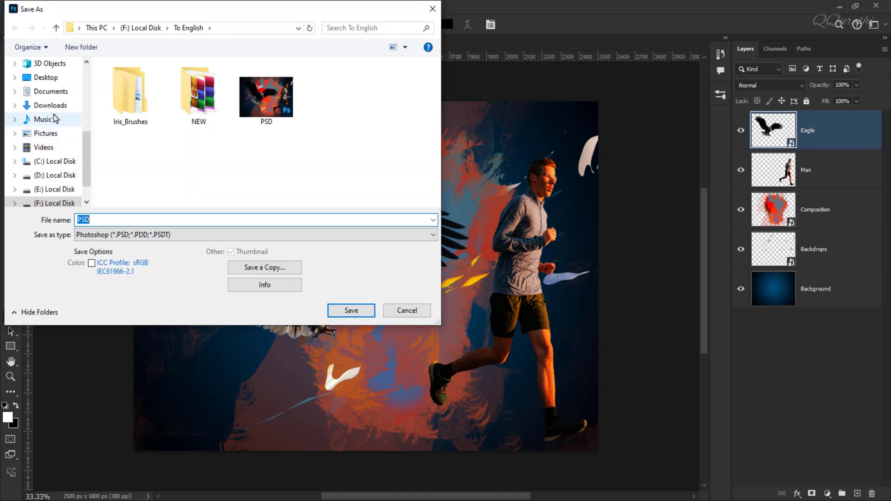
click(42, 203)
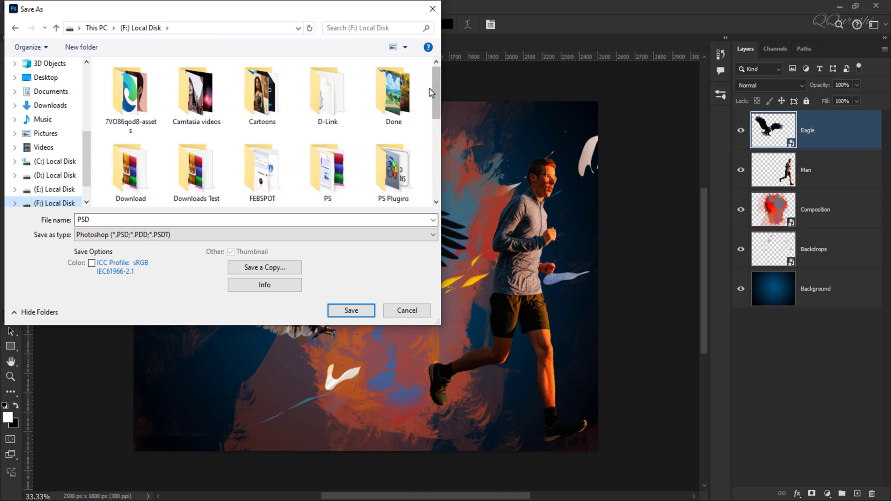
drag(437, 94, 436, 149)
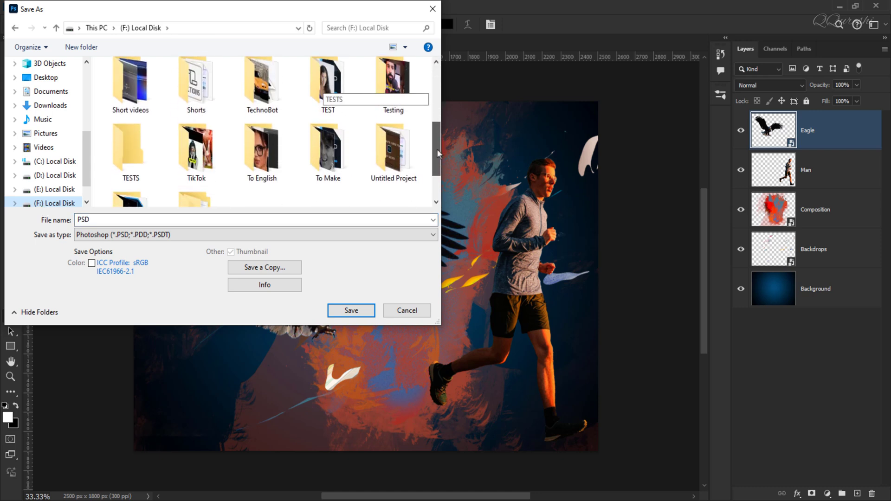
double_click(122, 148)
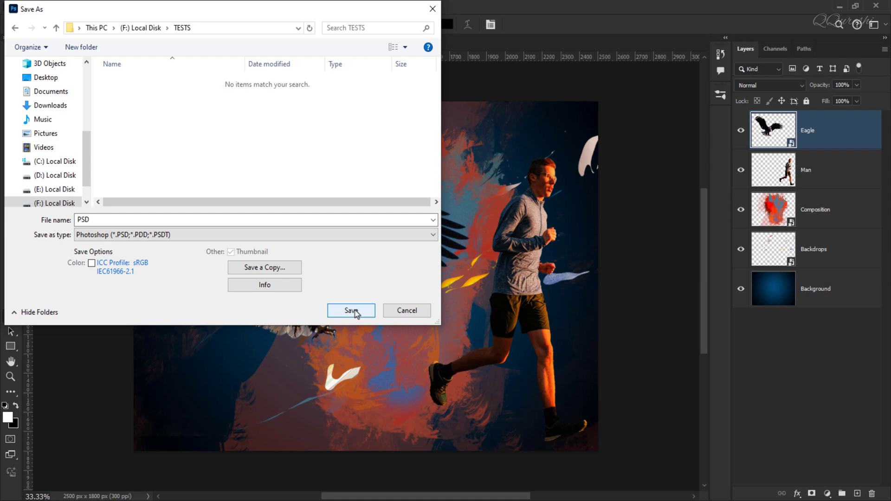
click(352, 310)
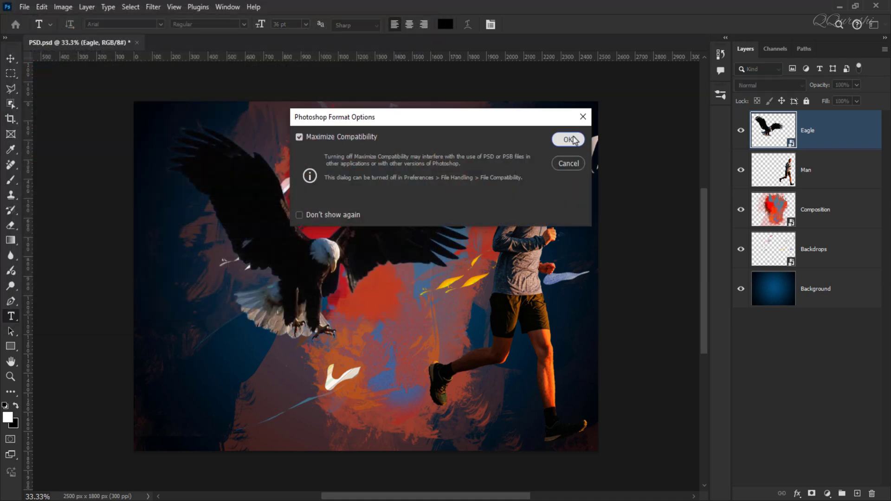
click(568, 140)
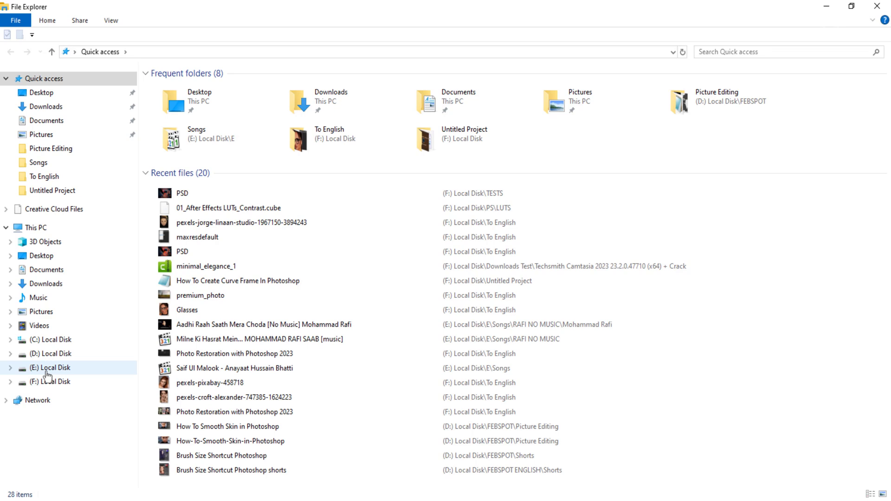
click(49, 383)
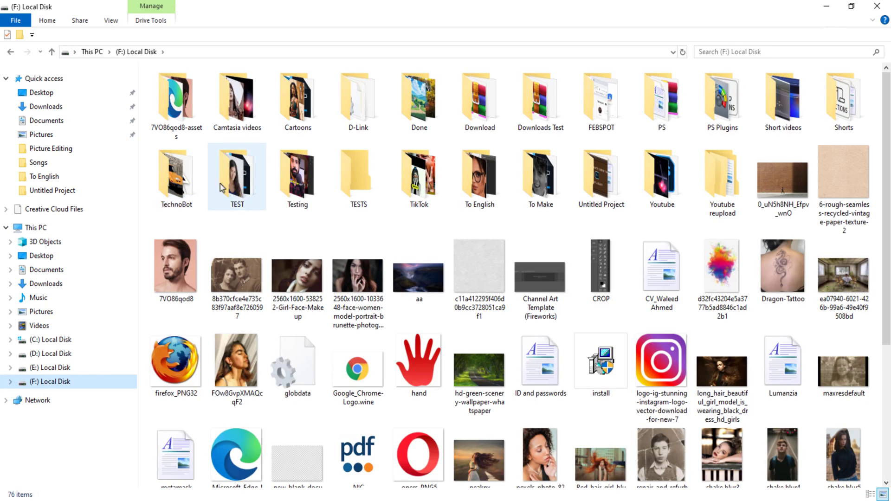
double_click(360, 185)
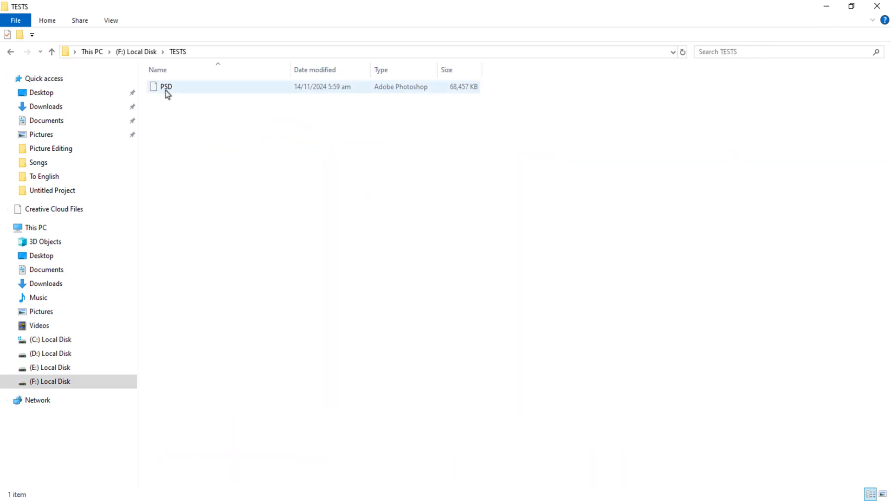
click(167, 92)
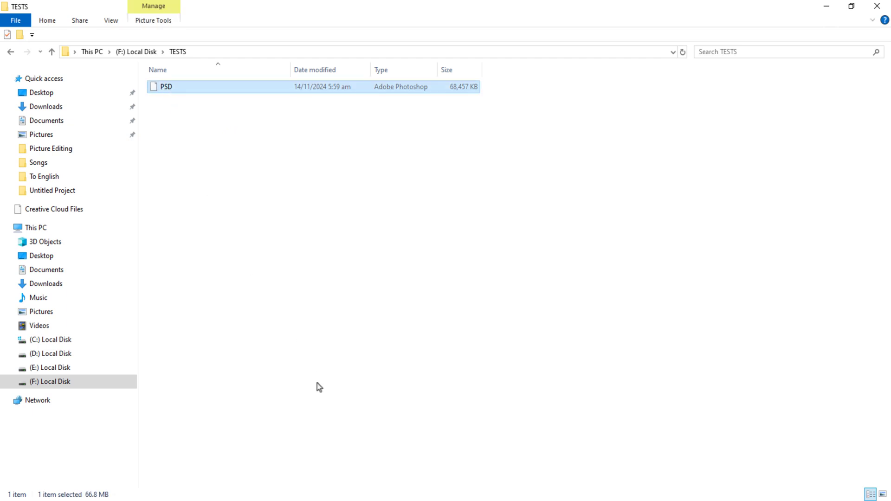
click(390, 460)
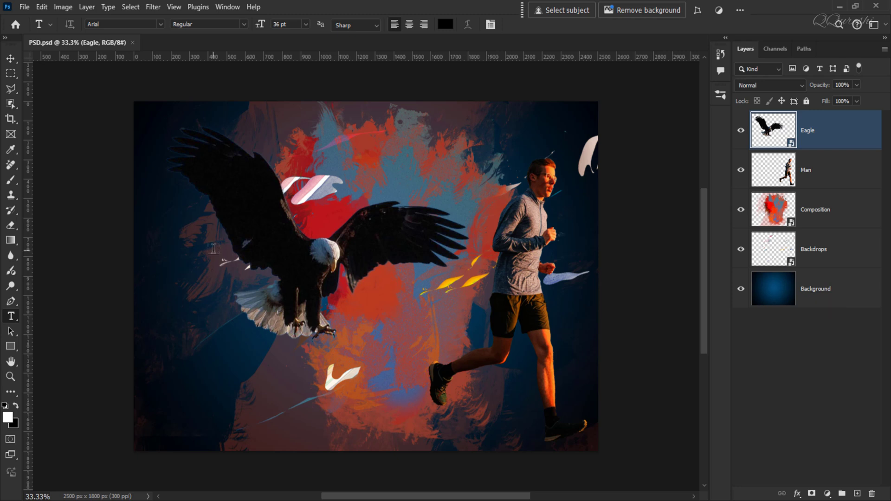
- Find Generator Plugins greyed out under File > Automate, then go to Edit > Preferences
click(24, 7)
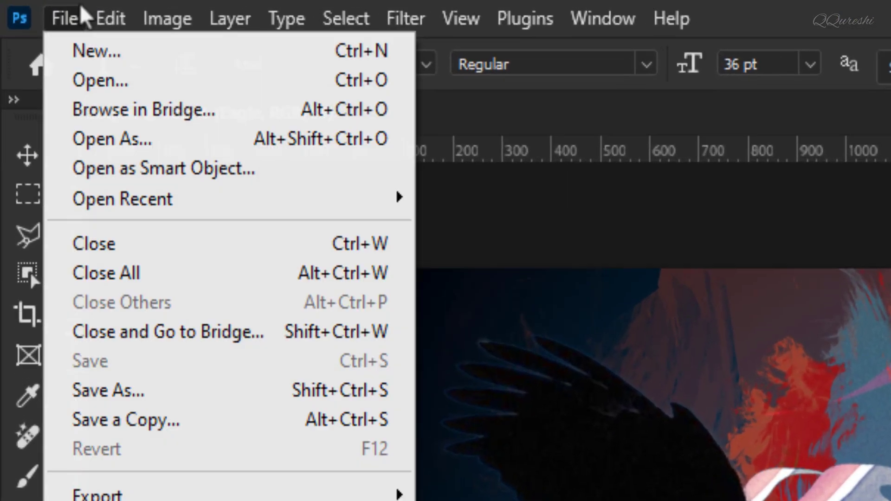
click(27, 7)
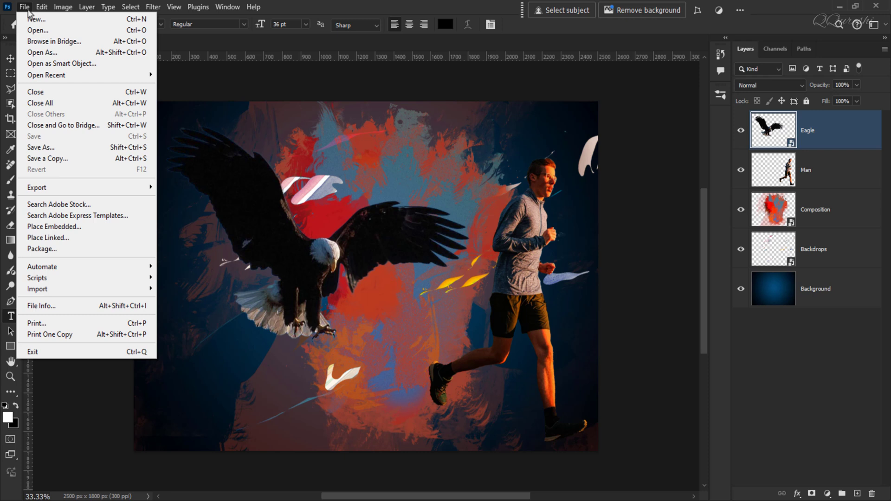
mouse_move(42, 267)
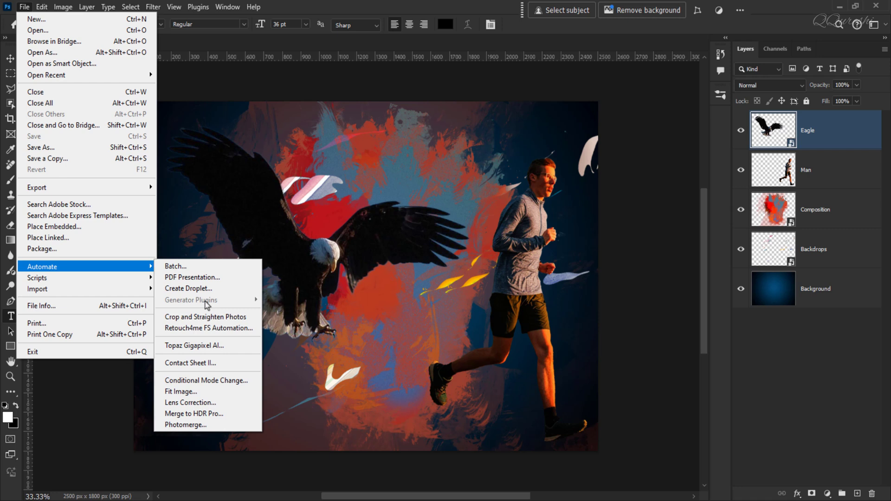
click(254, 6)
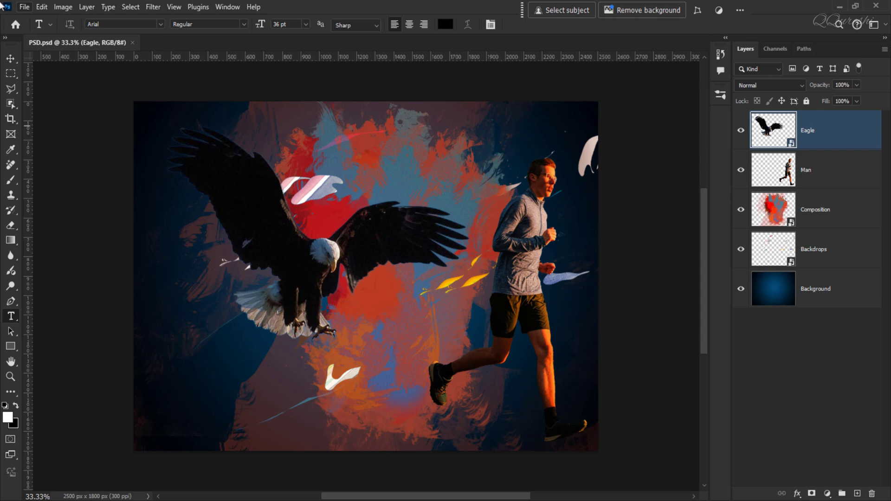
click(40, 7)
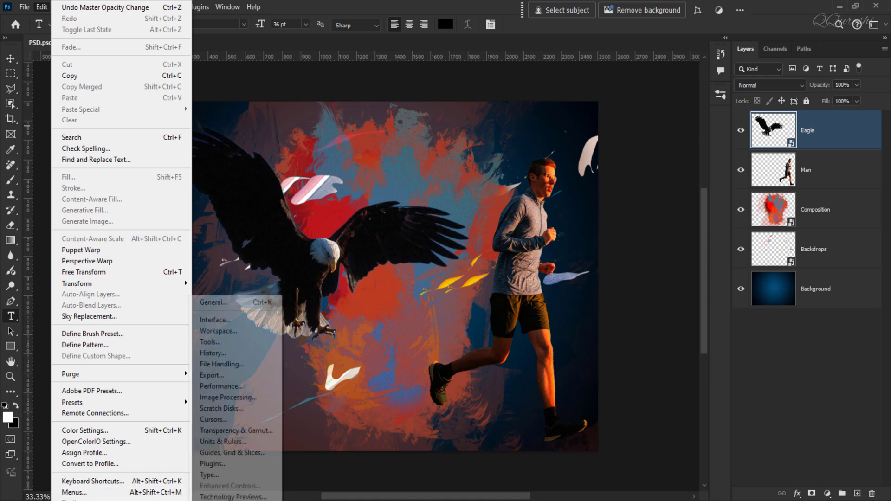
- Check Enable Generator in Plugins preferences and turn on Generator Plugins > Image Assets
click(238, 464)
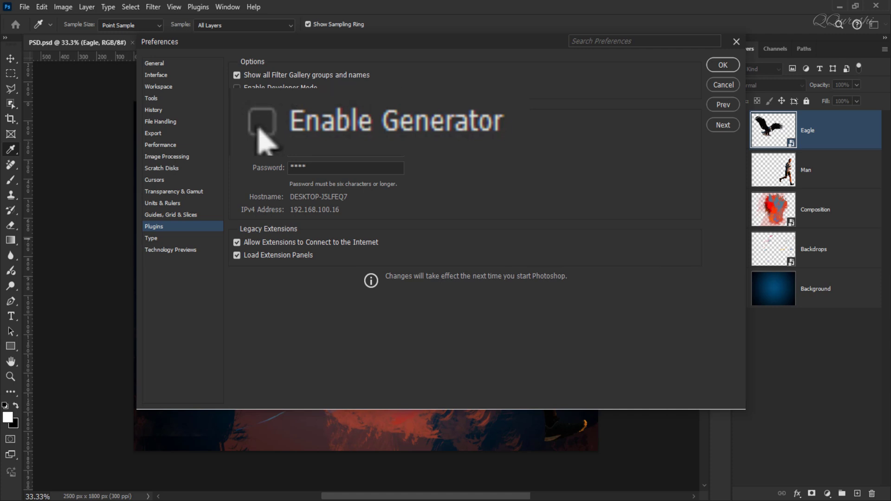
click(237, 121)
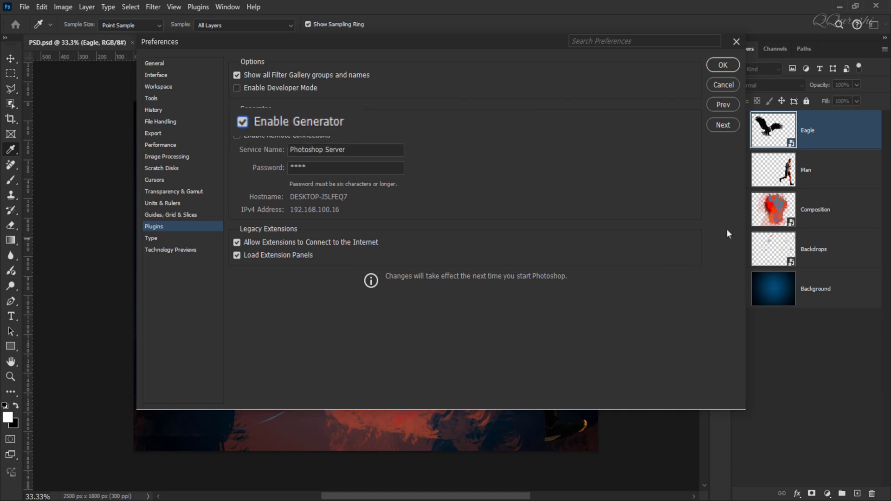
click(723, 64)
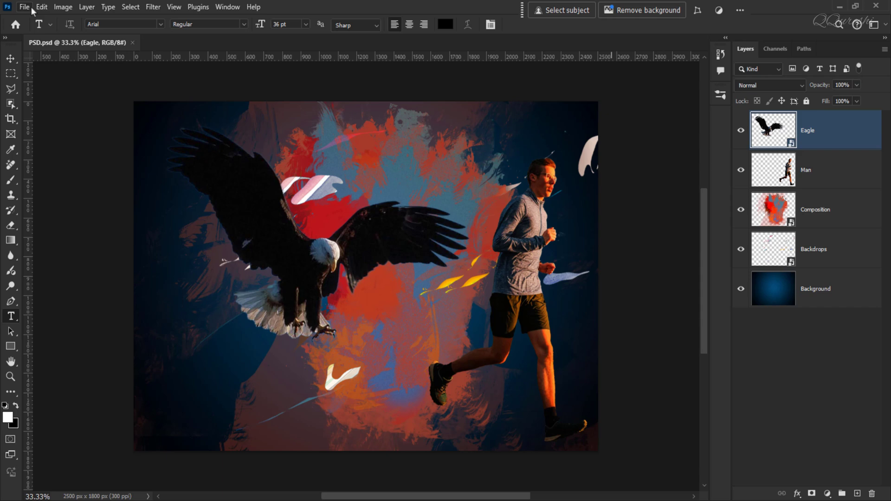
click(28, 9)
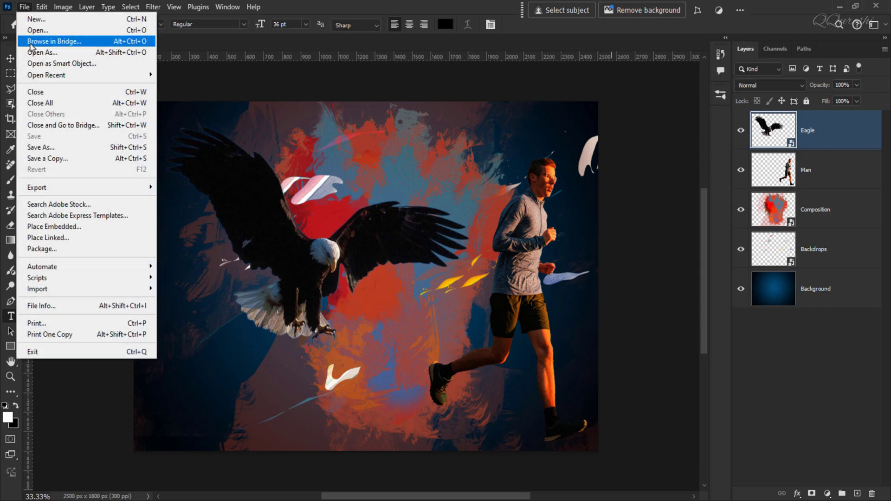
mouse_move(41, 267)
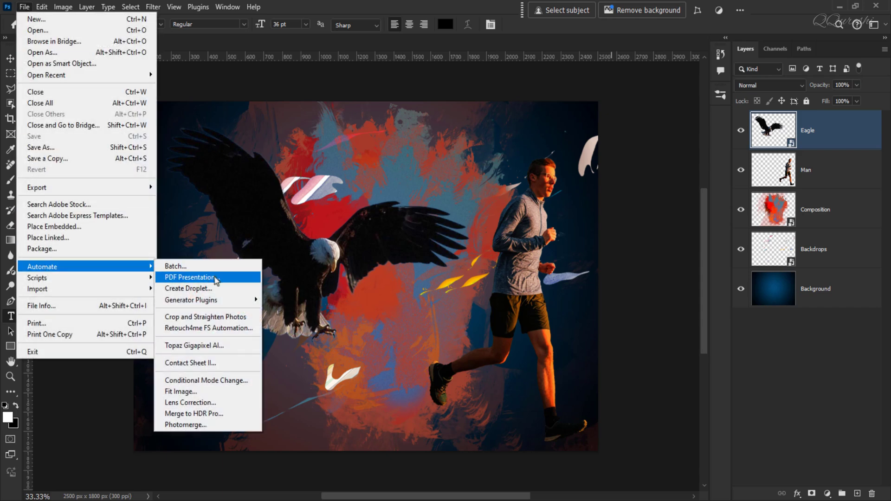
mouse_move(202, 300)
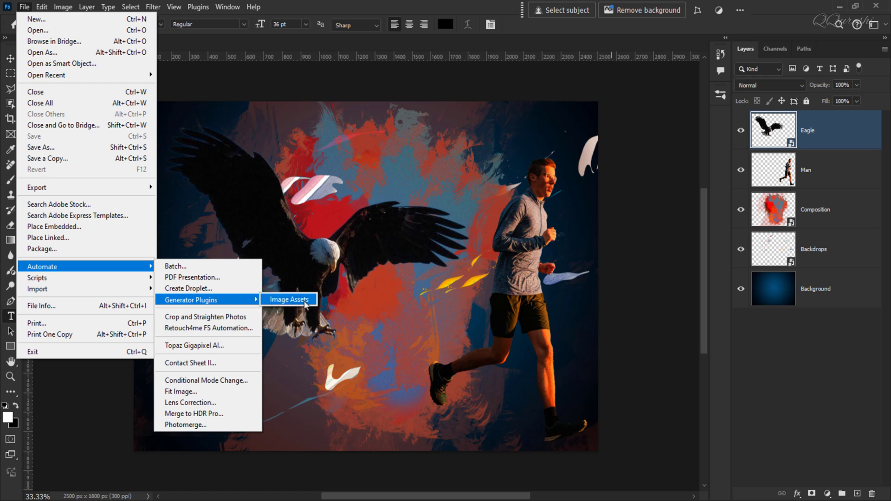
click(304, 301)
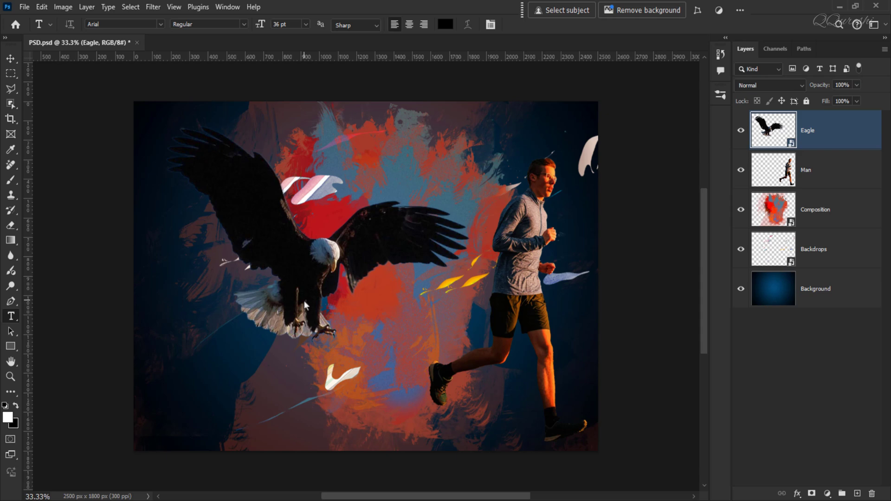
- Confirm Image Assets is on and rename the Eagle layer to Eagle.png
click(25, 7)
double_click(808, 131)
key(Right)
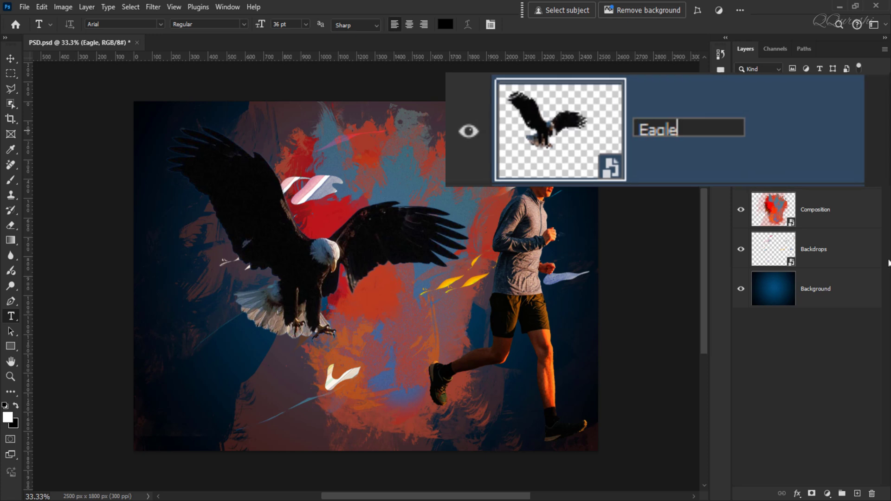
text(.pn)
text(g)
key(Return)
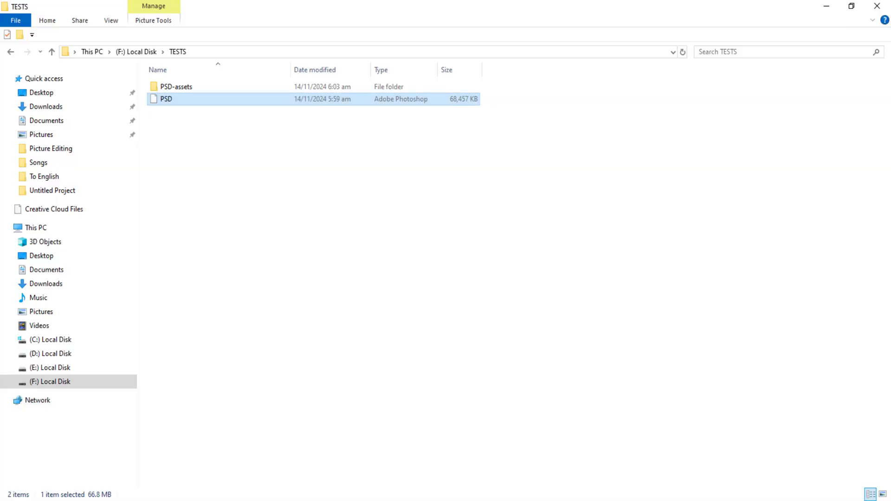
- Open the PSD-assets folder in TESTS to find the exported Eagle image
double_click(171, 89)
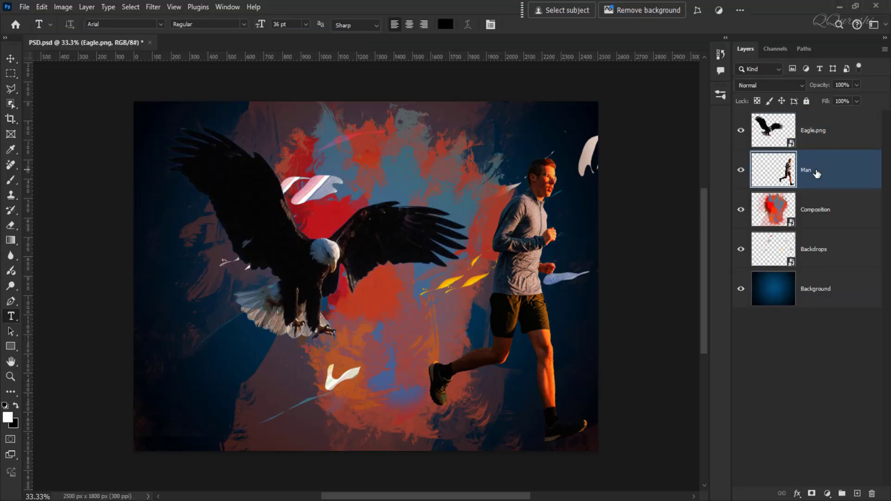
- Rename the Man and Composition layers to Man.png and Composition.png
click(810, 172)
double_click(810, 173)
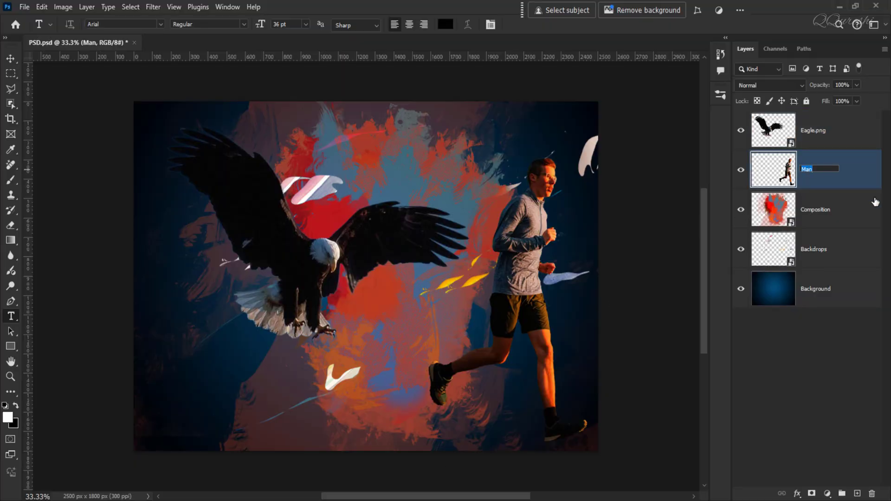
key(End)
text(p)
text(ng)
key(Return)
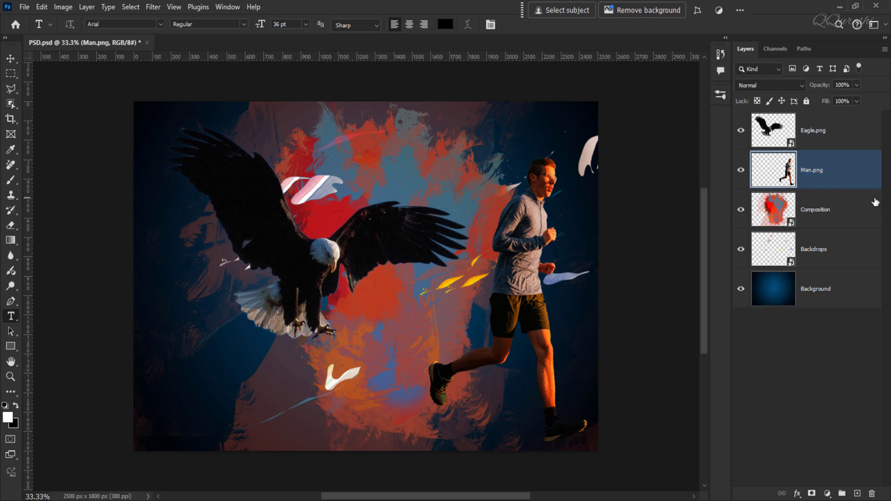
click(812, 212)
double_click(820, 211)
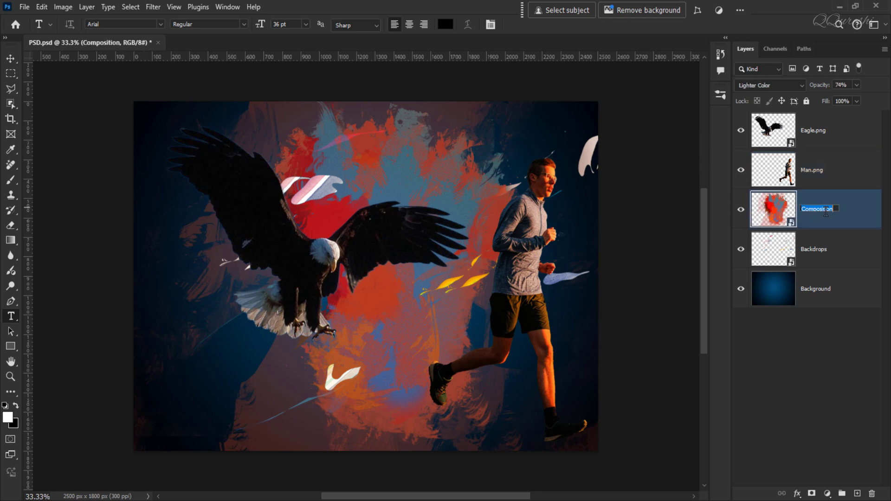
key(End)
text(.)
text(png)
key(Return)
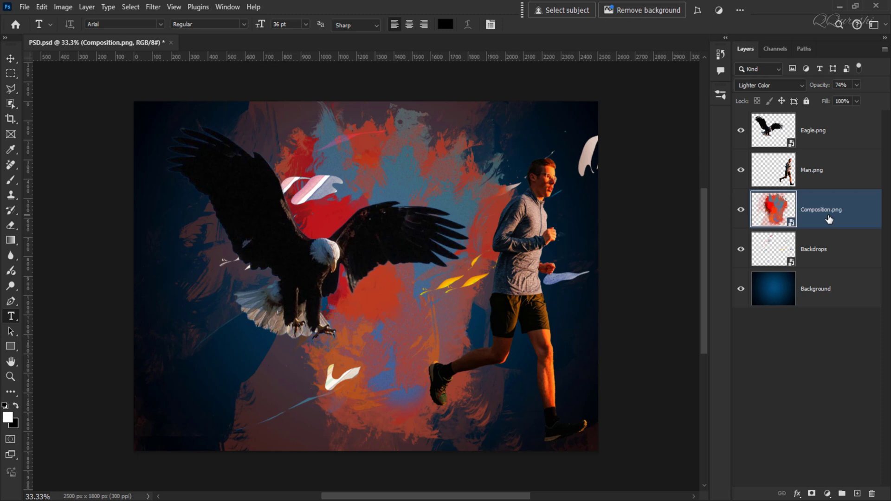
- Rename the Backdrops layer to Backdrops.png, fixing a mistyped extension
click(741, 249)
click(741, 250)
click(824, 251)
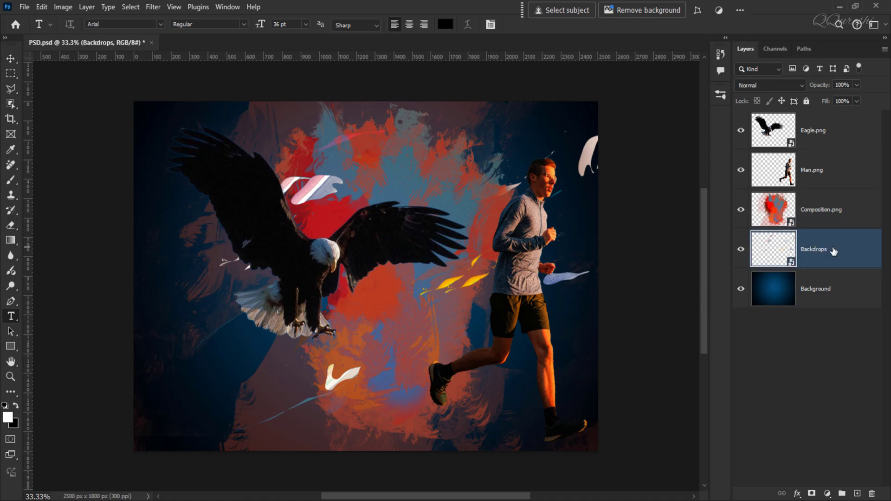
double_click(826, 251)
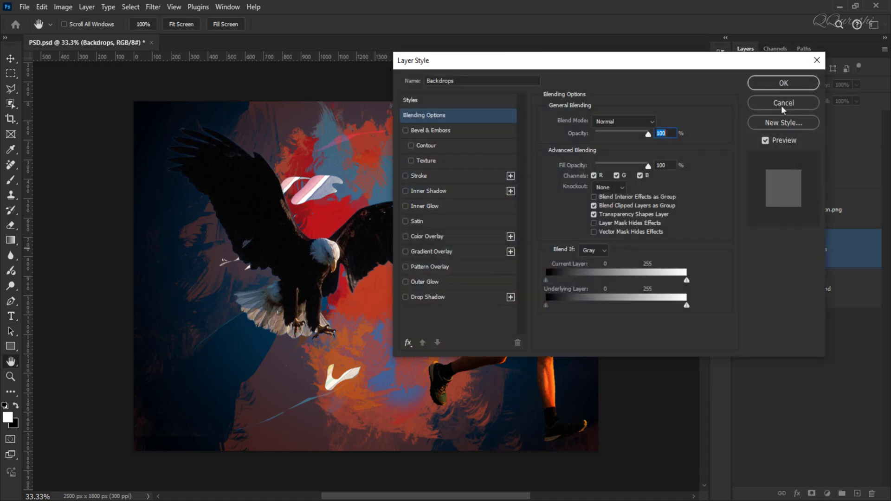
click(781, 103)
key(t)
double_click(812, 249)
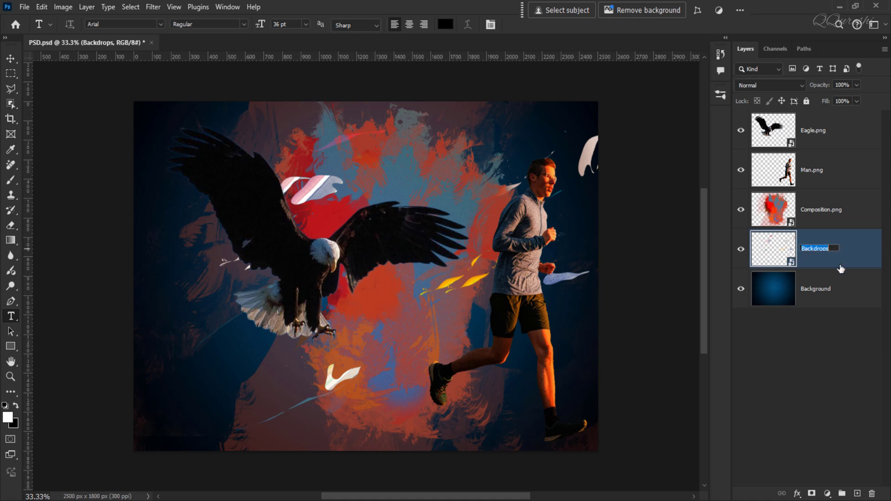
key(Right)
text(p)
key(BackSpace)
key(BackSpace)
text(ng)
key(Return)
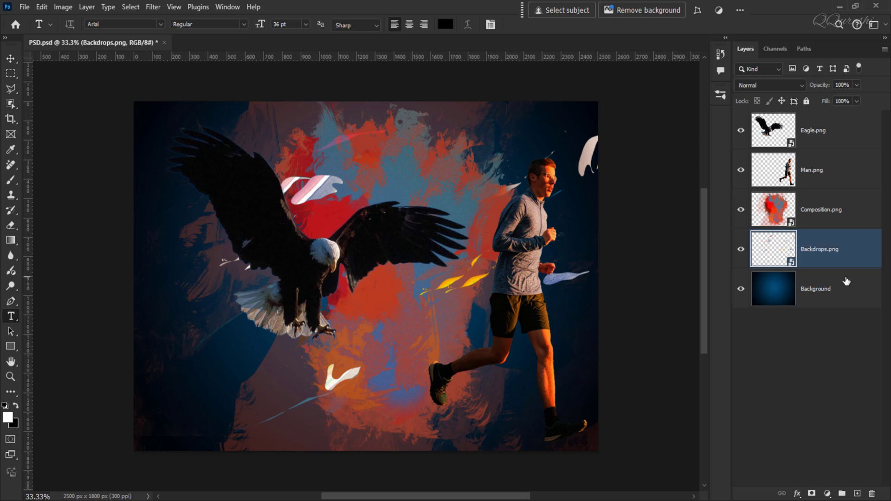
- Rename the Background layer to Background.jpg
click(824, 294)
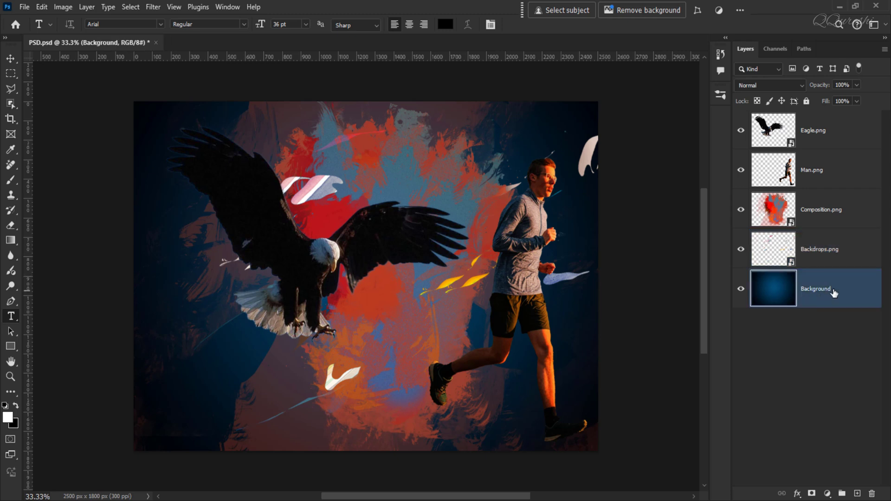
double_click(821, 288)
key(End)
text(.jp)
text(g)
key(Return)
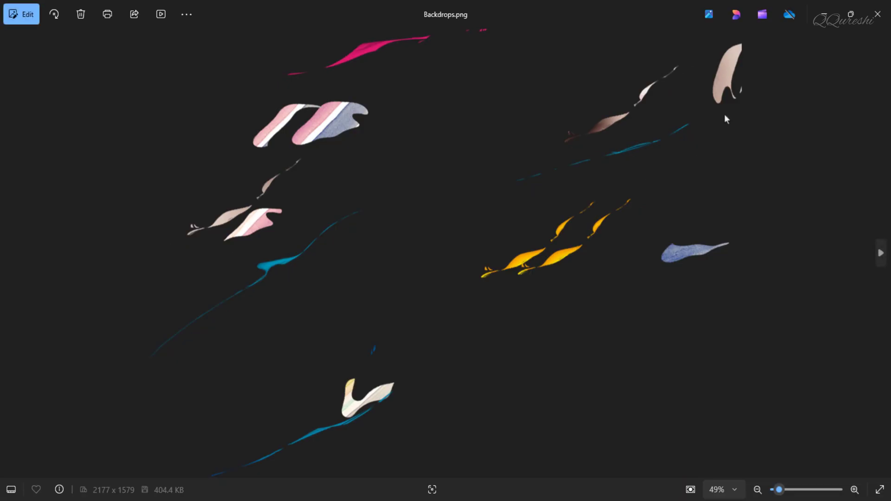
- View Background.jpg, Composition.png, Eagle and Man.png in Photos, then close the viewer
click(882, 254)
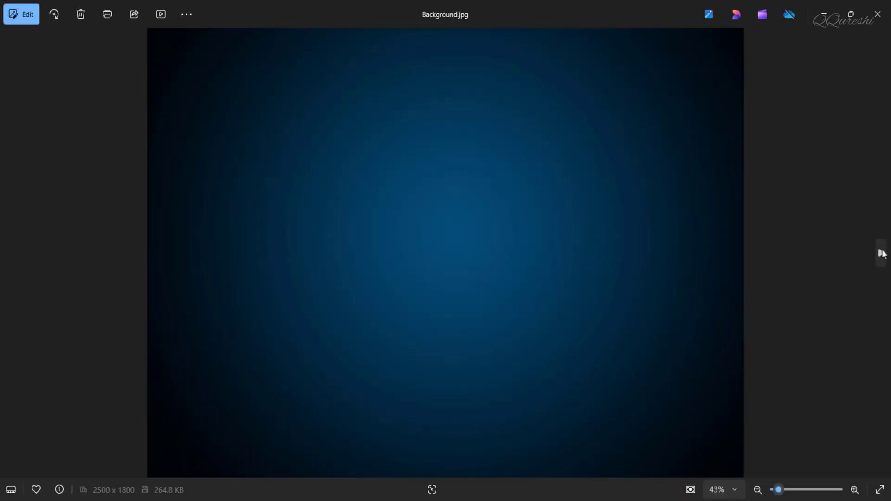
click(882, 254)
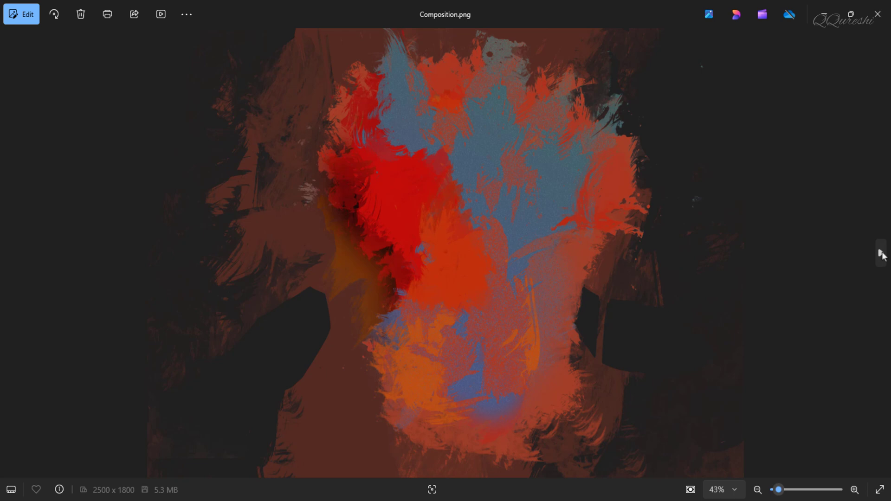
click(882, 254)
click(882, 254)
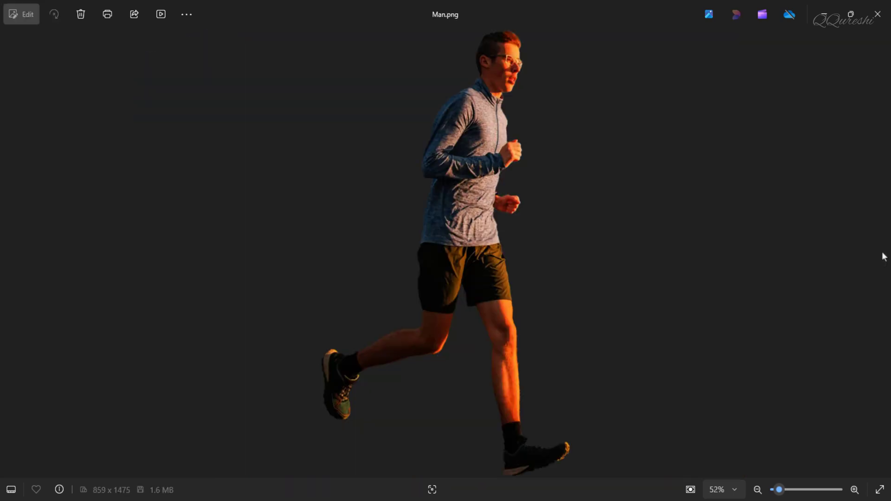
click(878, 14)
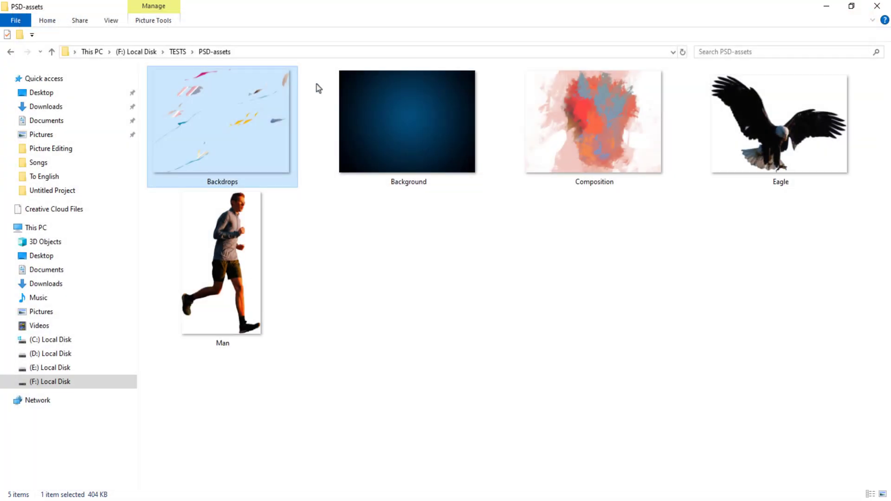
- Move between TESTS and PSD-assets in File Explorer, checking the PSD file's details
click(12, 52)
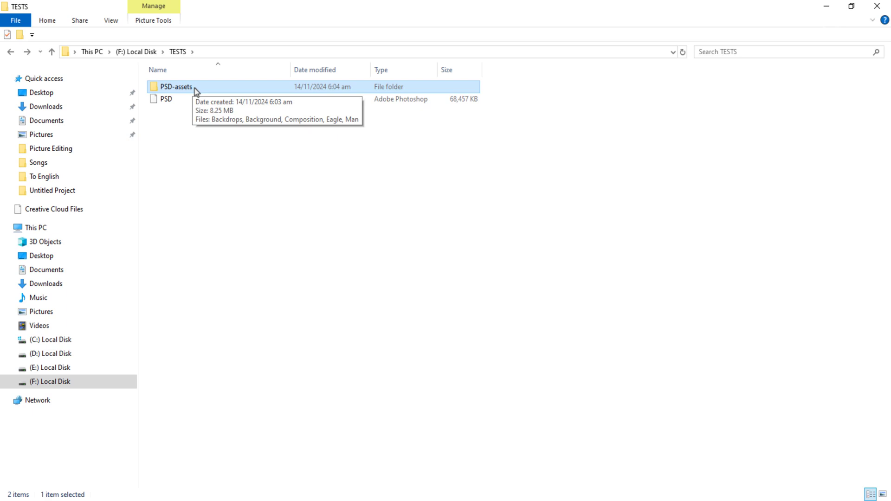
double_click(166, 87)
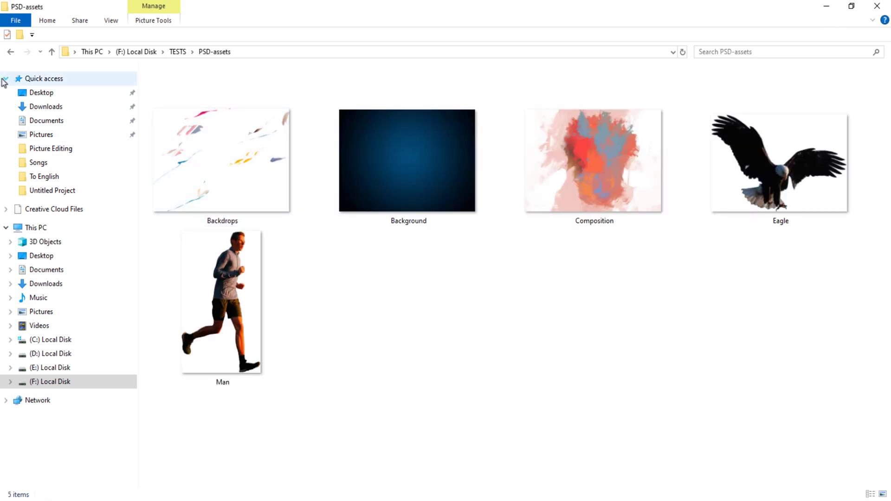
click(11, 54)
click(158, 103)
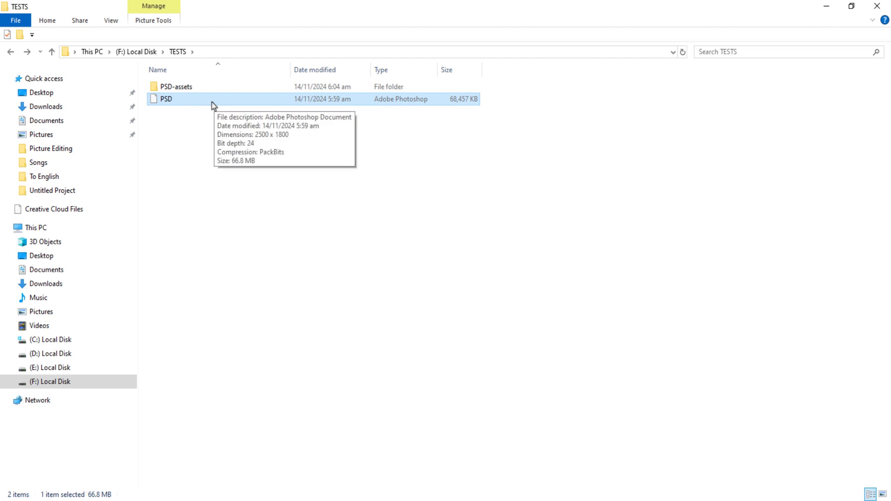
click(173, 88)
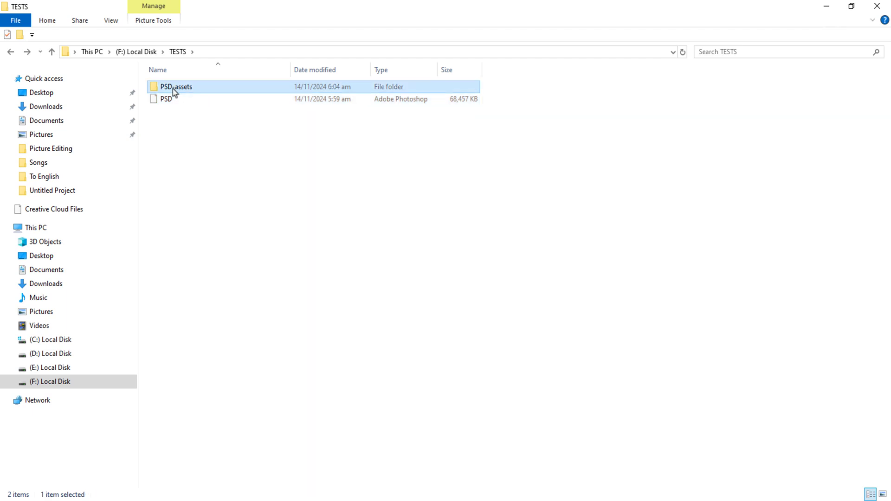
double_click(173, 89)
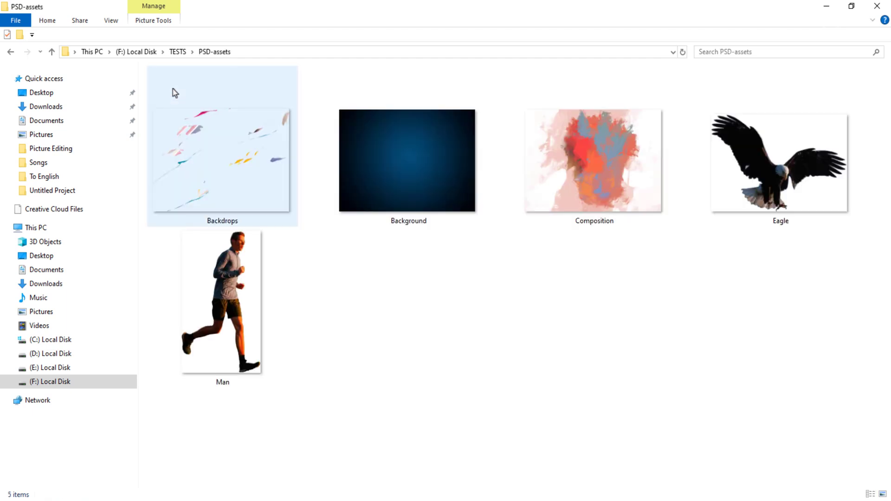
click(10, 52)
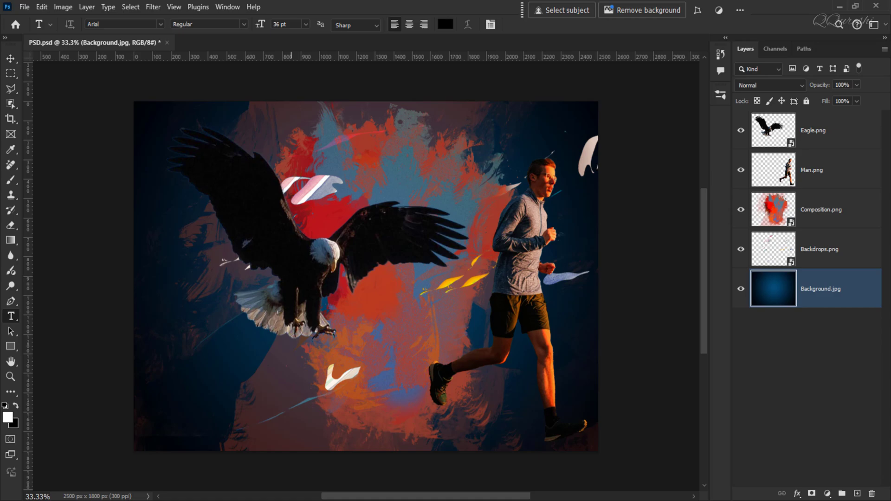
- Return to the Photoshop PSD and confirm Image Assets is still ticked in Generator Plugins
click(258, 459)
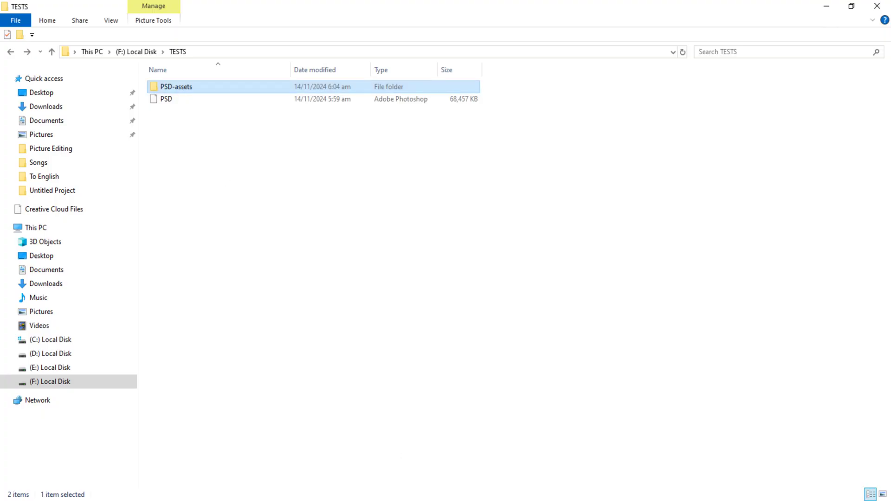
key(alt+Tab)
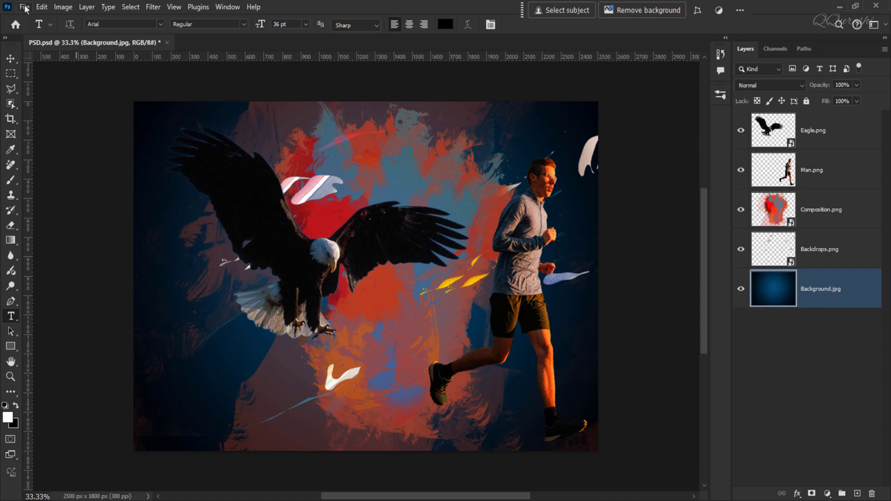
click(26, 9)
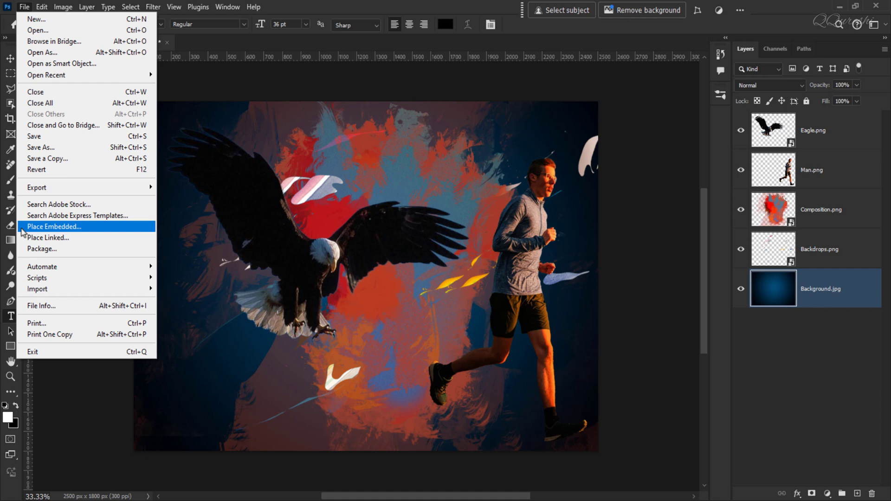
mouse_move(42, 267)
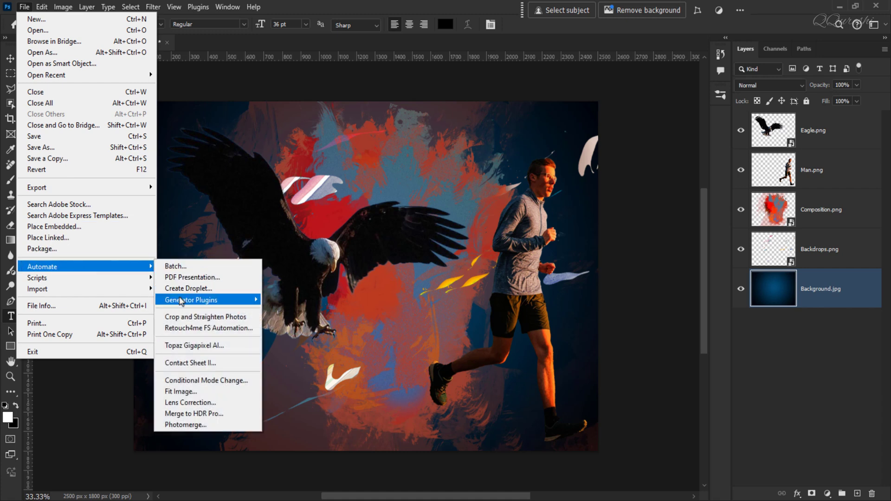
mouse_move(192, 299)
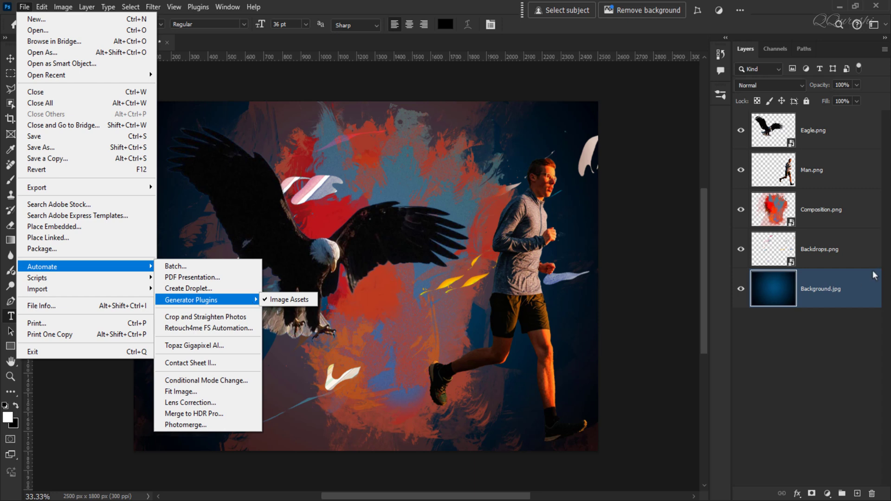
click(836, 291)
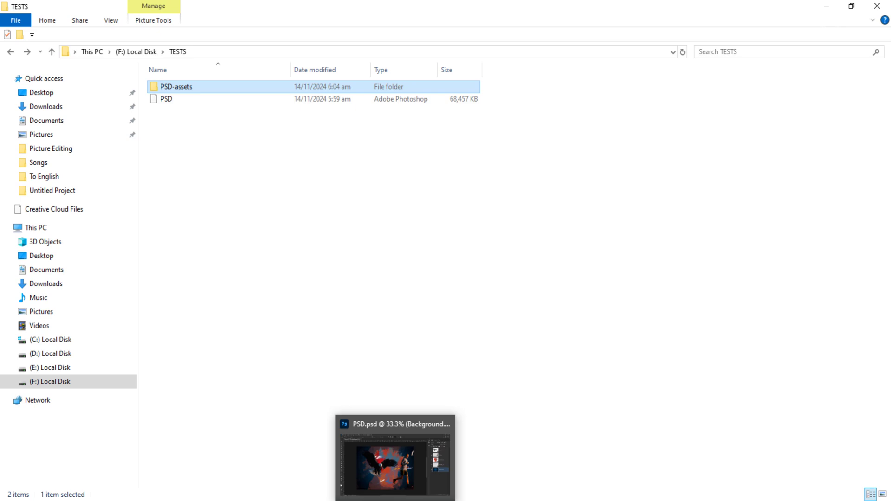
click(395, 463)
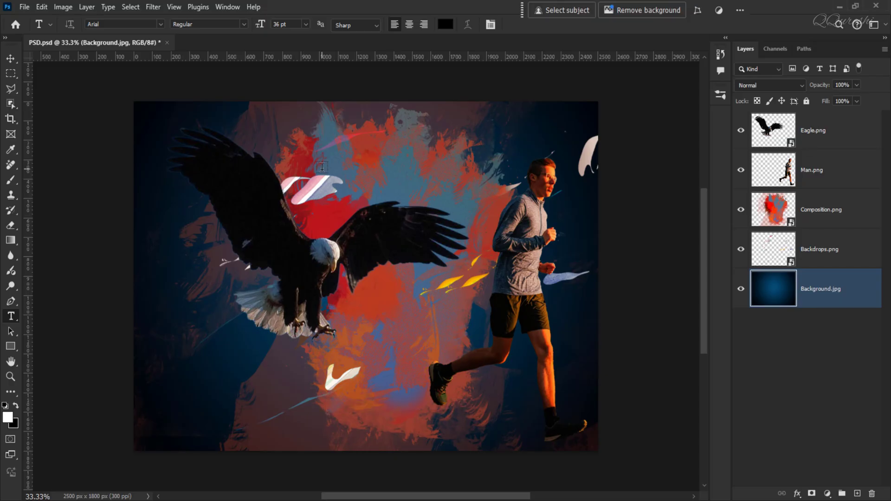
- Create Untitled-1, a new document 1000 px wide and 1200 px high
click(24, 7)
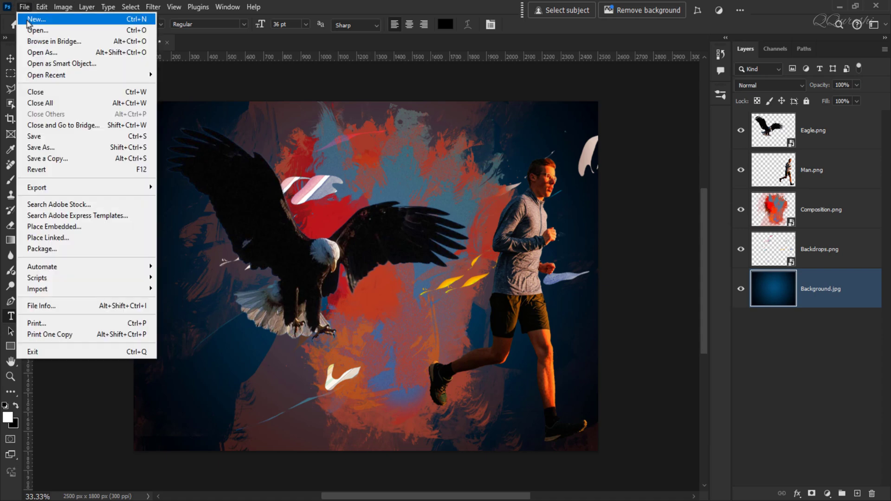
click(34, 18)
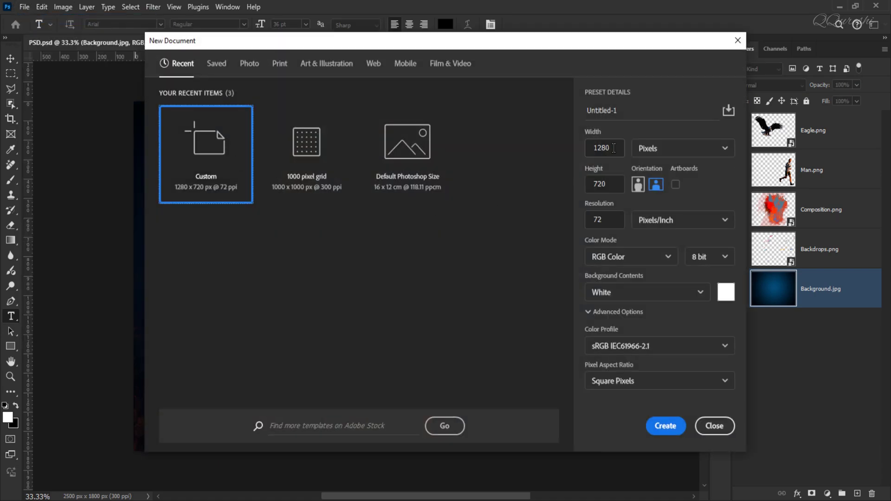
double_click(614, 148)
double_click(618, 147)
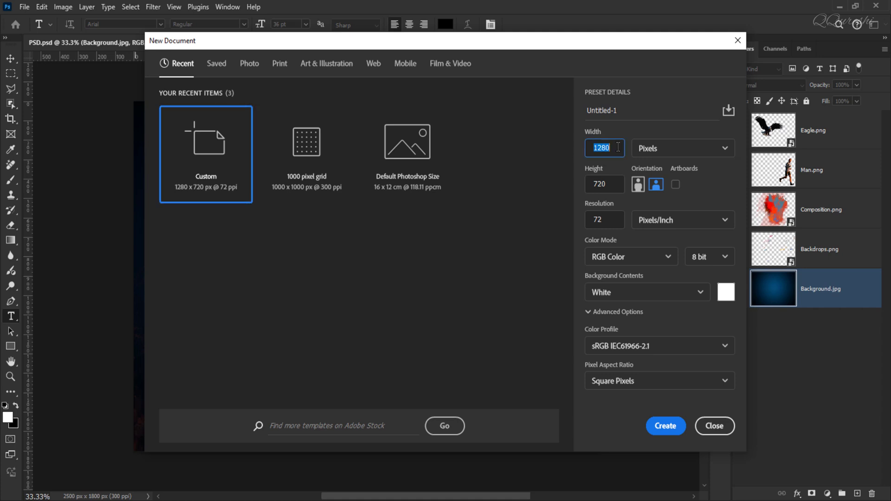
text(1)
double_click(609, 185)
text(1200)
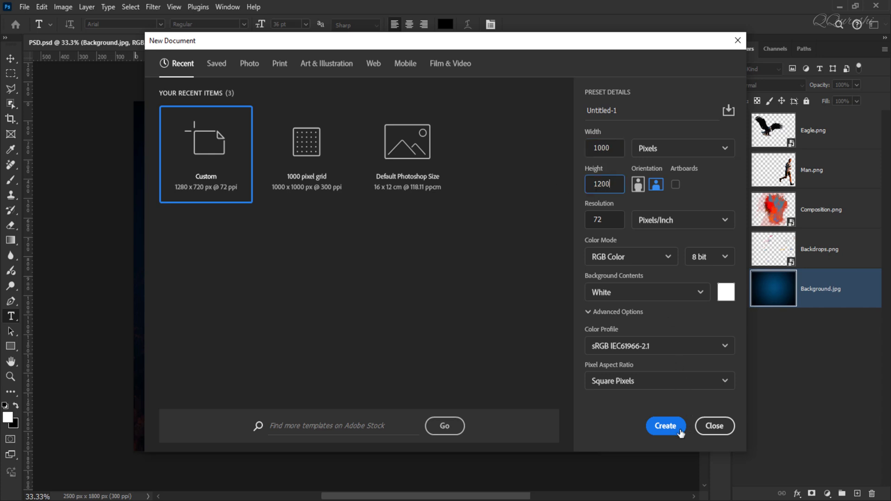
click(666, 427)
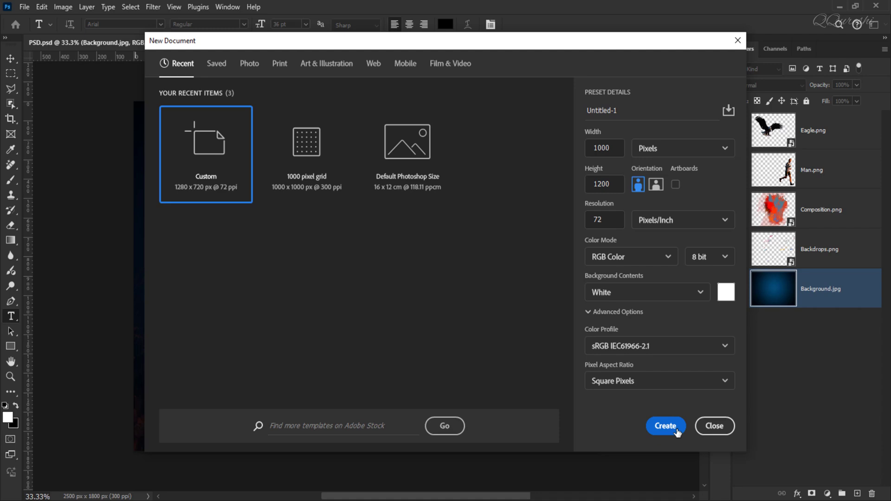
- Place Embedded the Background image from the PSD-assets folder into the new document
click(25, 7)
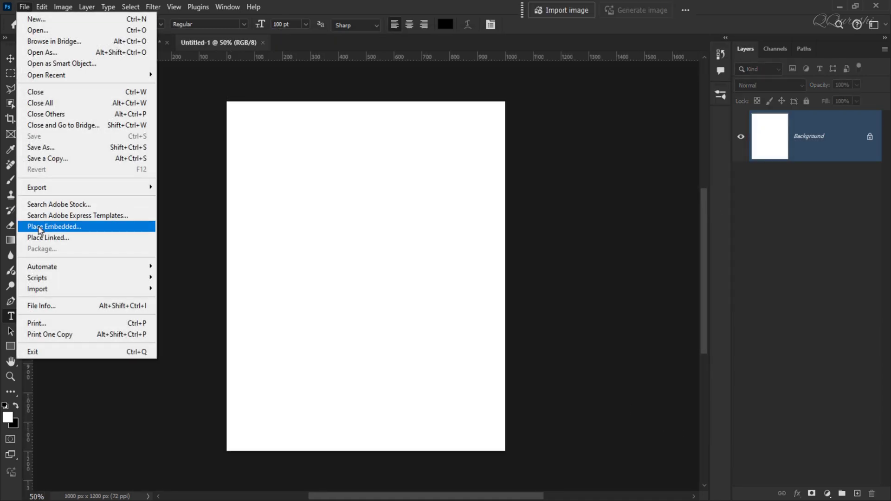
click(40, 227)
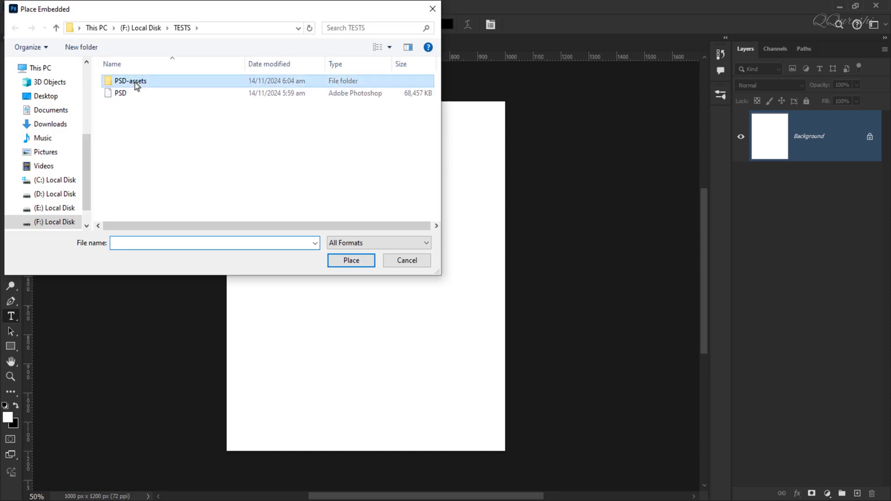
double_click(135, 86)
click(195, 98)
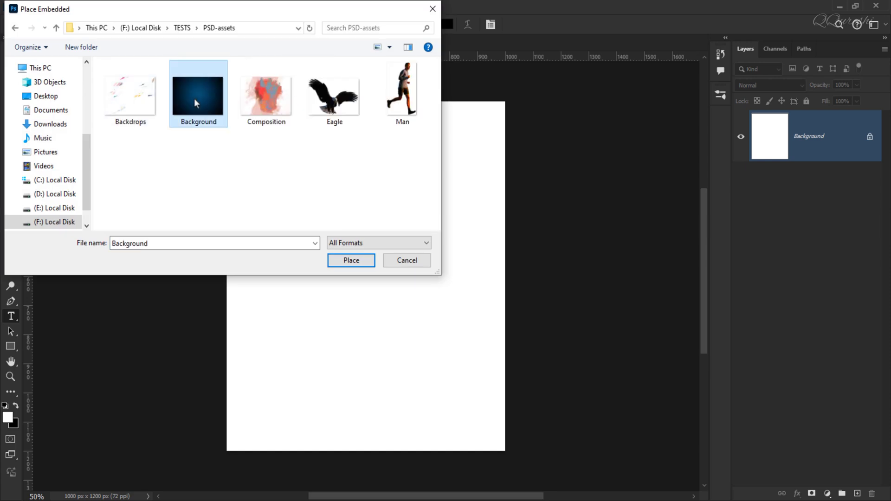
click(338, 261)
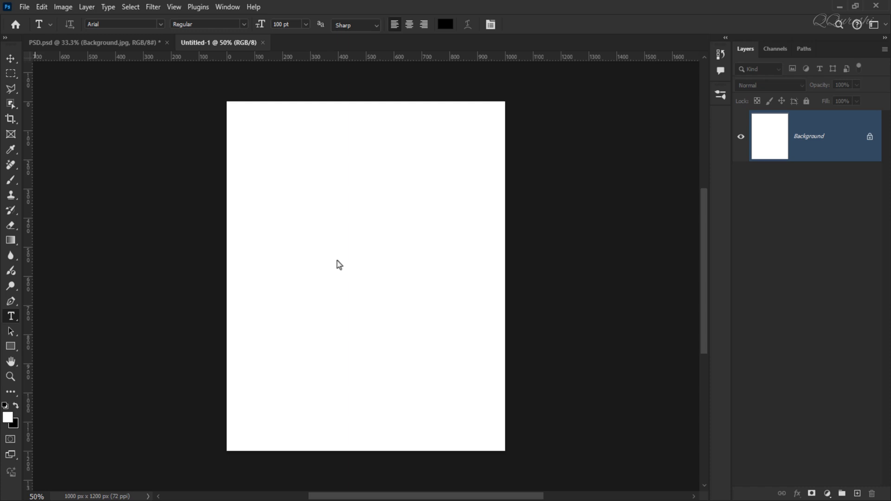
- Rotate the Background image 90° clockwise and stretch it to cover the whole canvas
right_click(336, 261)
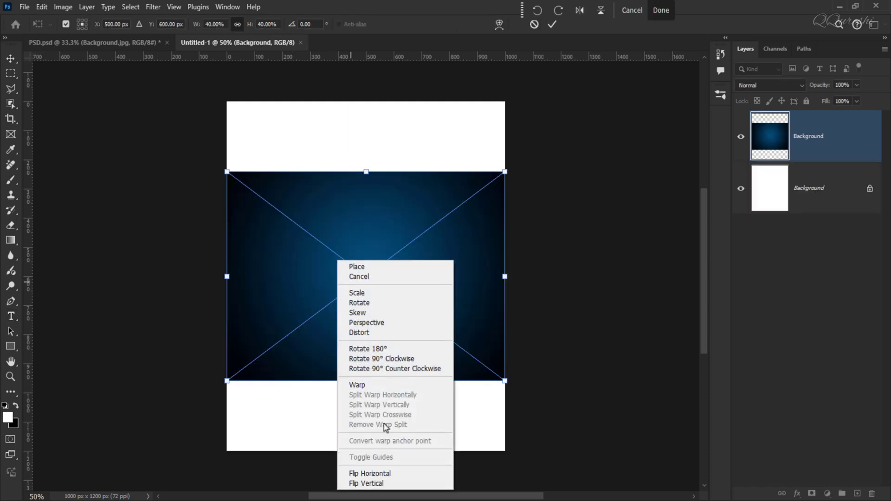
click(381, 359)
drag(468, 129, 488, 98)
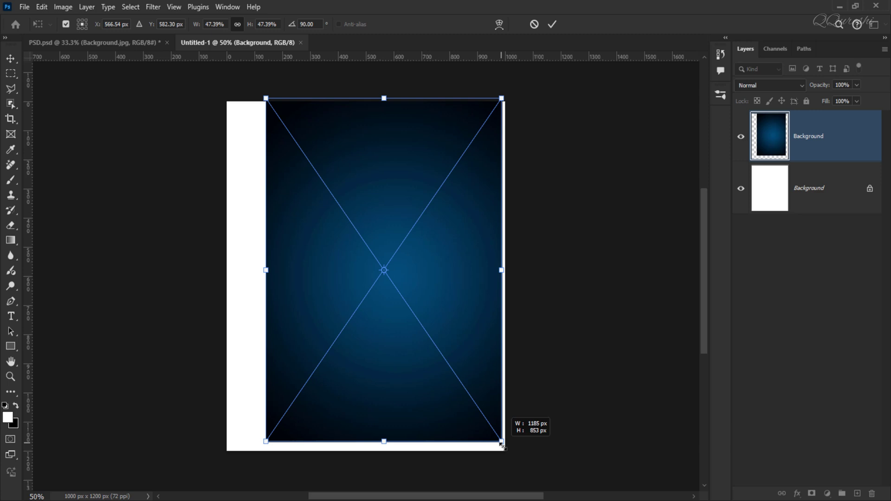
drag(487, 421, 509, 454)
mouse_move(260, 276)
mouse_down()
mouse_move(251, 287)
mouse_move(225, 290)
mouse_up()
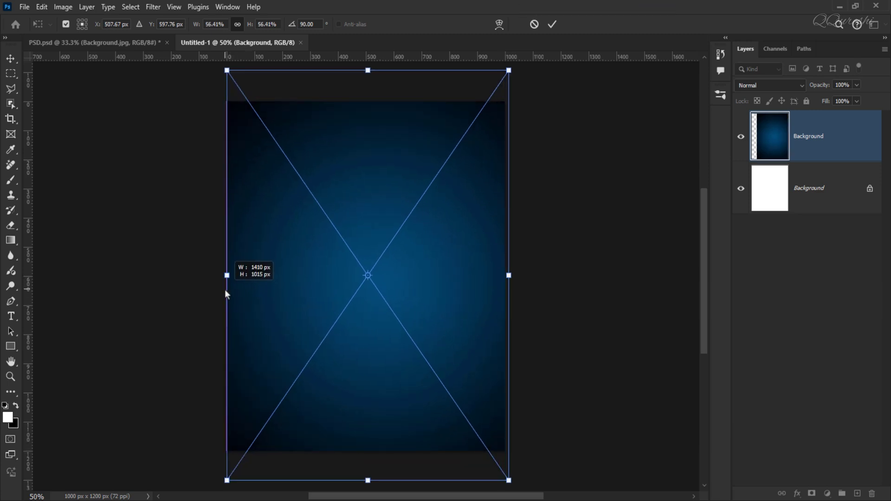
key(Return)
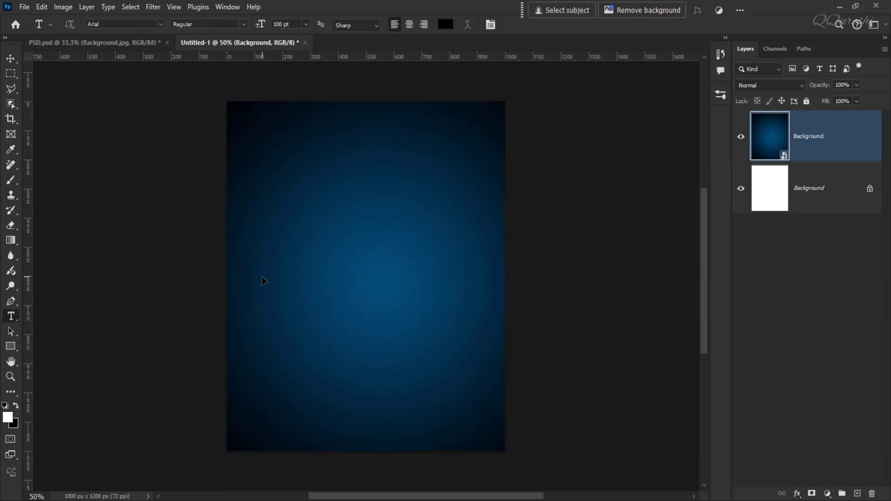
- Place Embedded the Man image from PSD-assets into the document
click(24, 8)
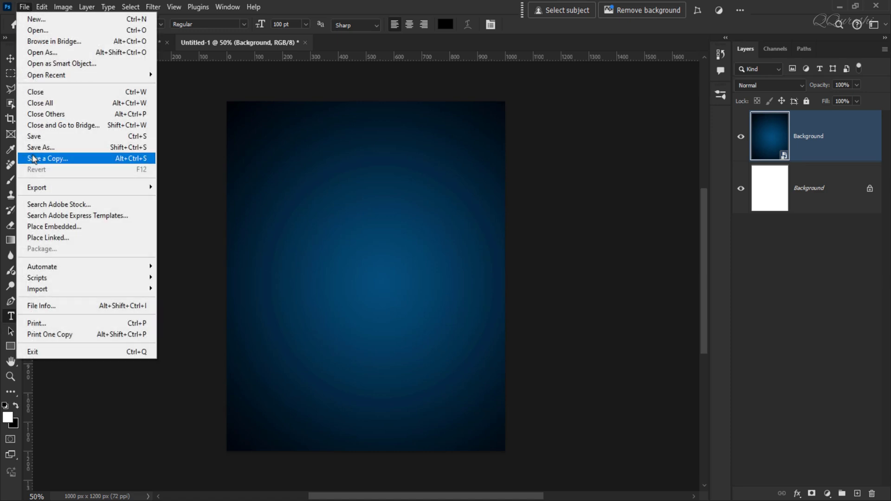
click(48, 229)
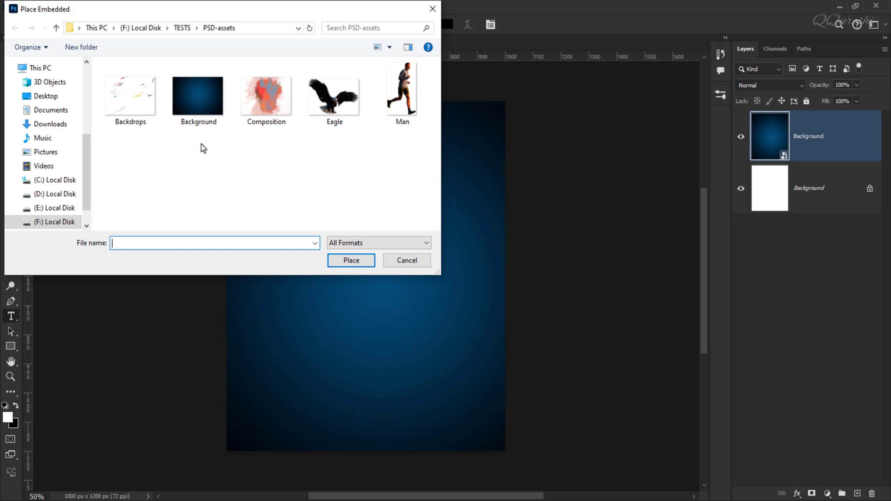
click(405, 98)
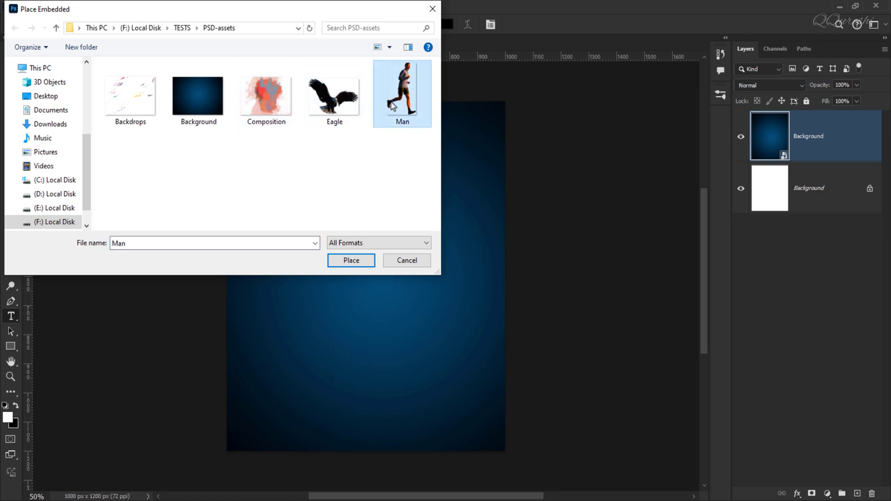
click(352, 261)
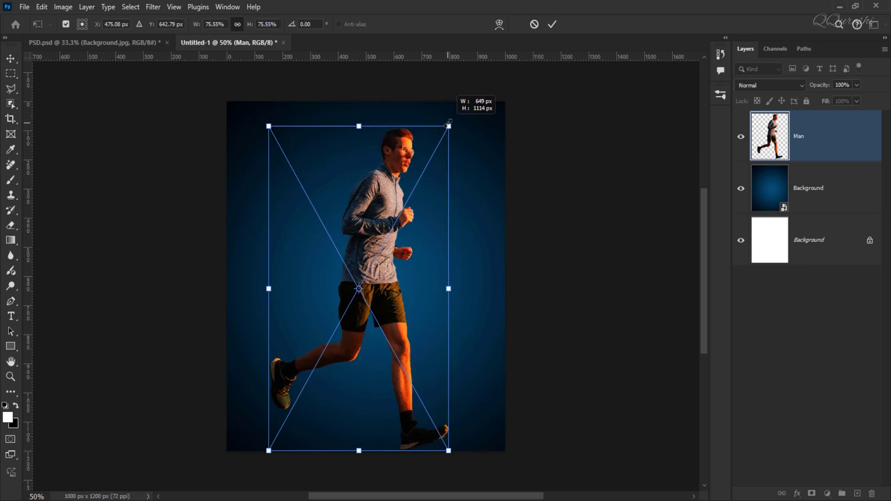
- Shrink the Man image to fit the canvas, shift it slightly right and commit
drag(463, 99, 449, 126)
drag(380, 269, 393, 261)
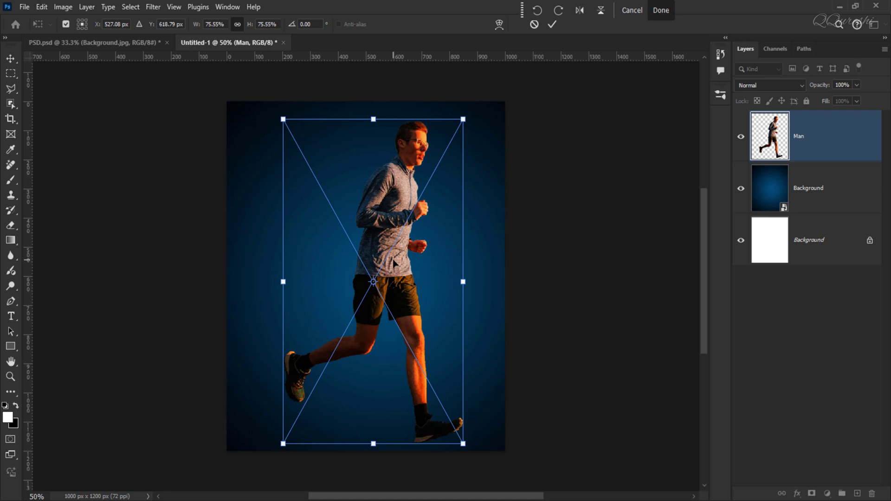
key(Return)
key(t)
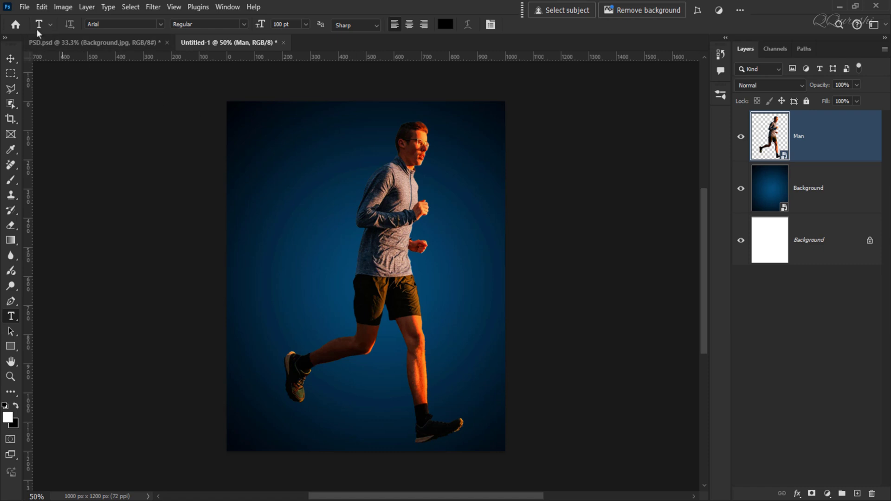
click(25, 10)
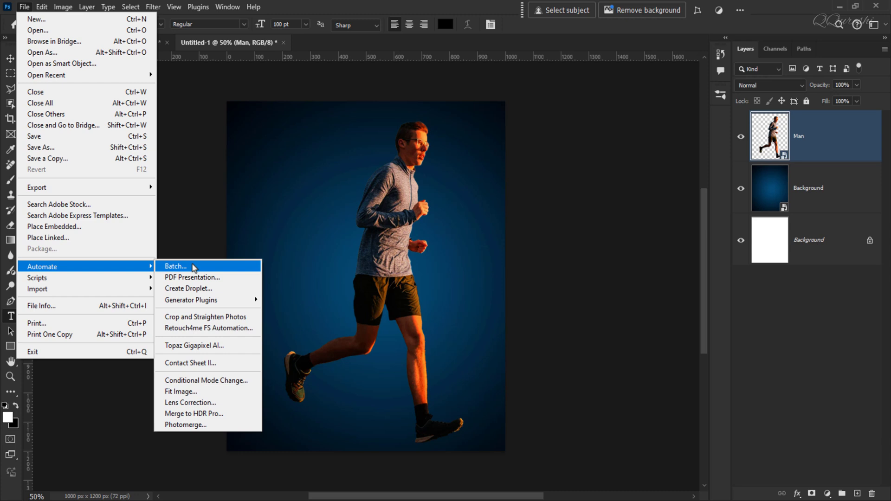
mouse_move(42, 266)
mouse_move(191, 300)
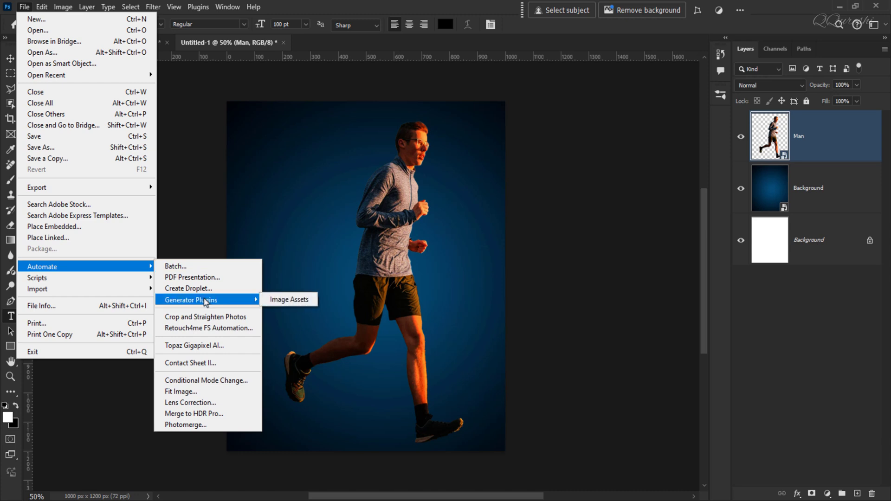
- Enable Image Assets generation, then view the five exported images in File Explorer's PSD-assets folder
click(302, 301)
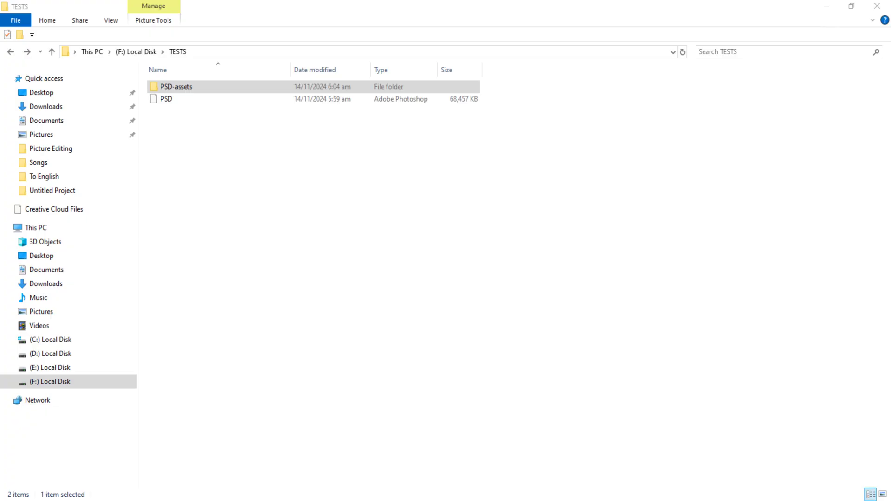
click(185, 88)
double_click(180, 88)
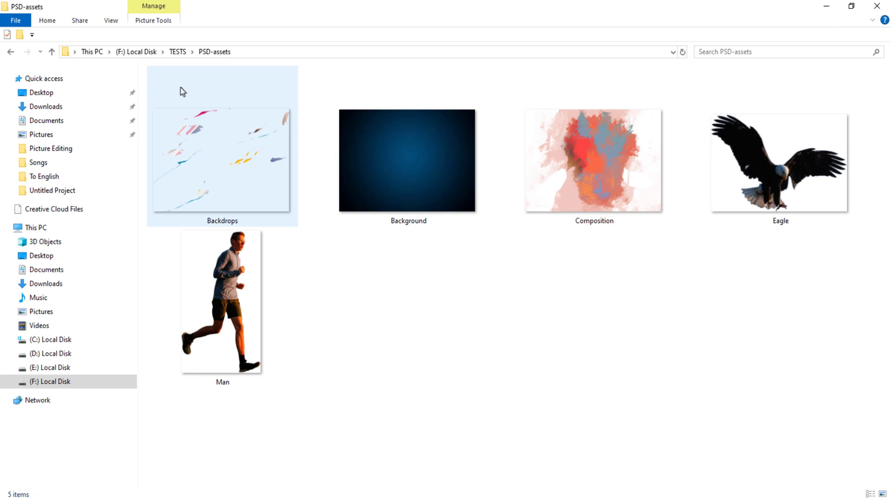